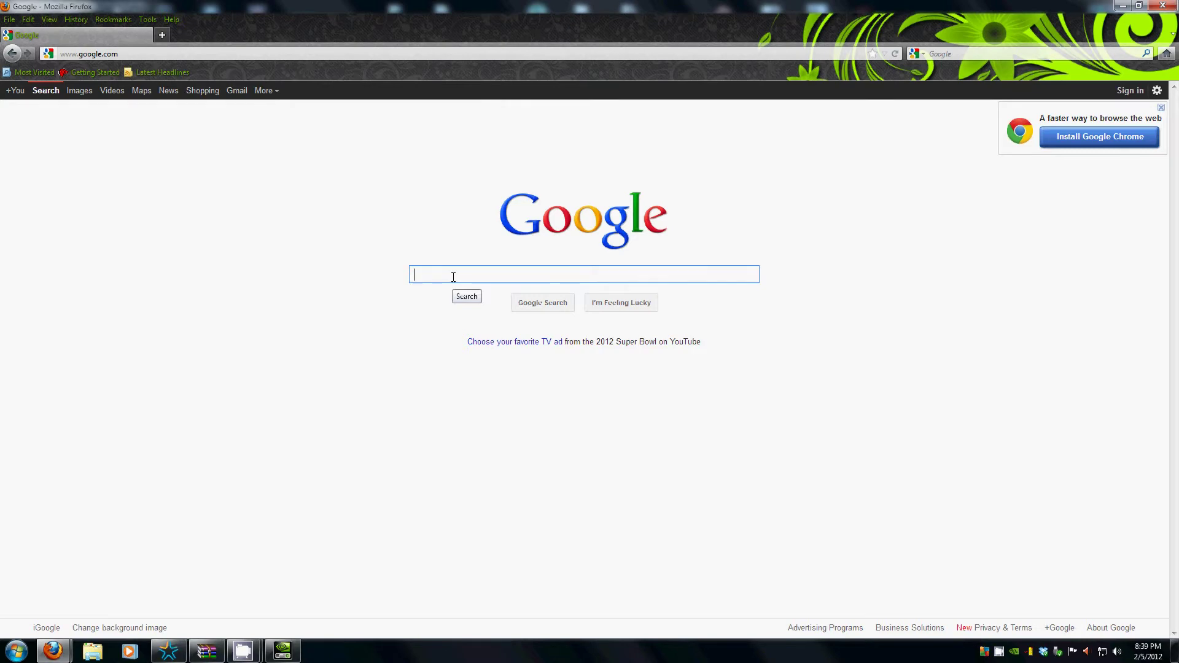
text(s)
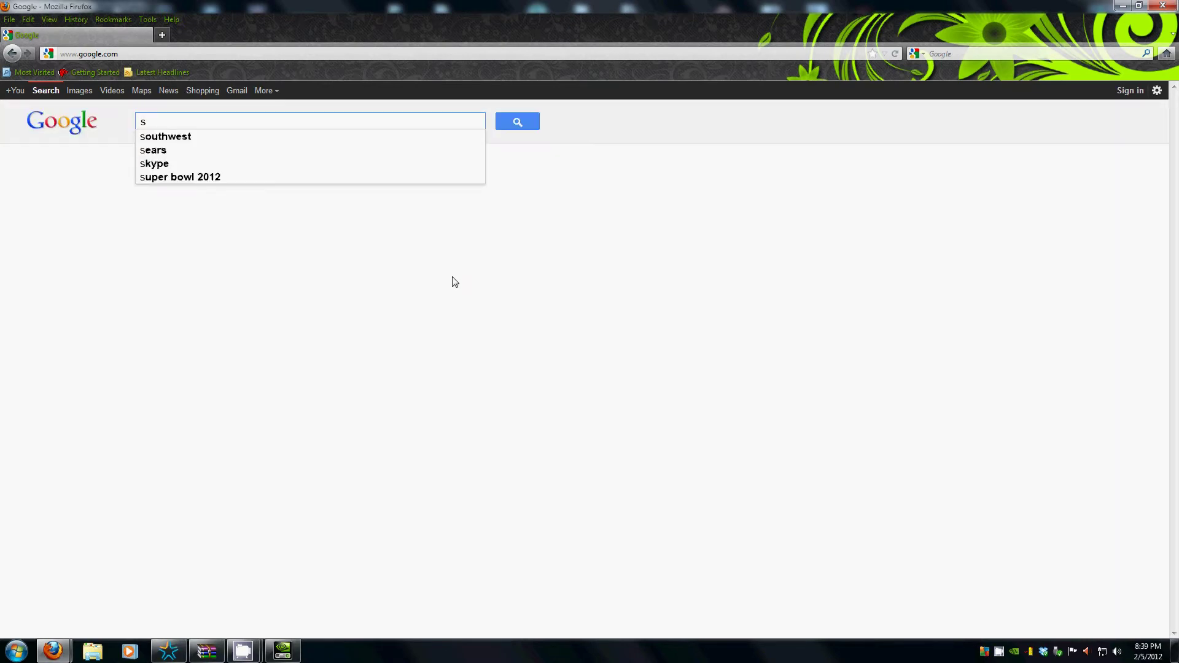
text(peedtest)
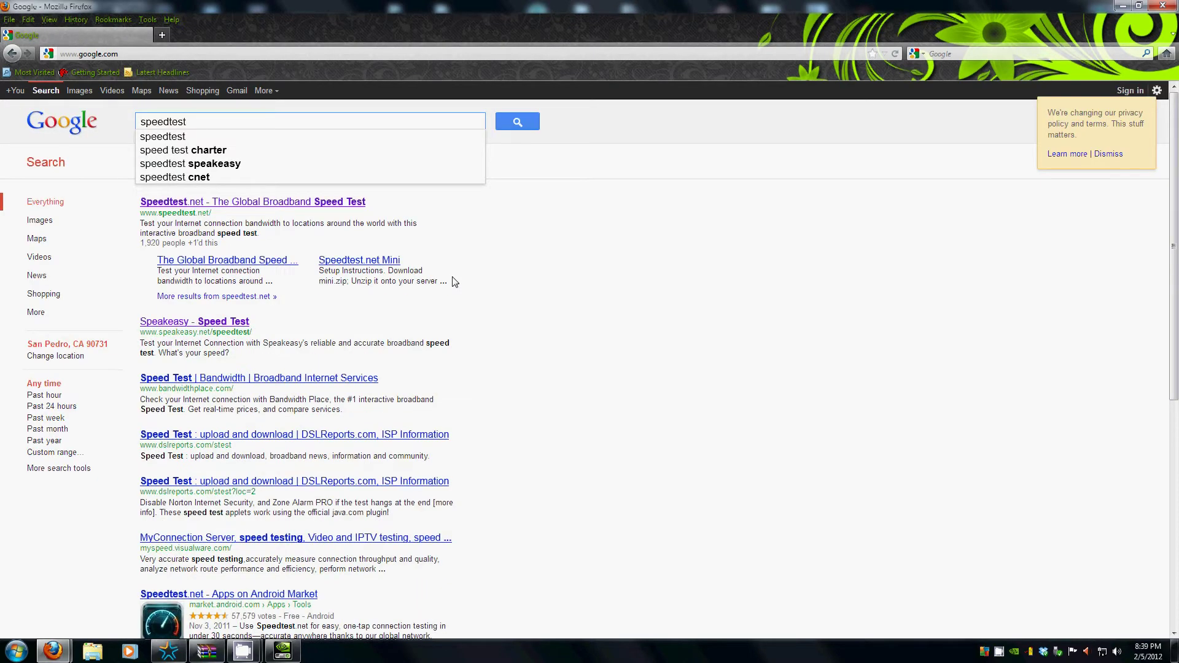
Run a Google search for 'speedtest'.
key(Return)
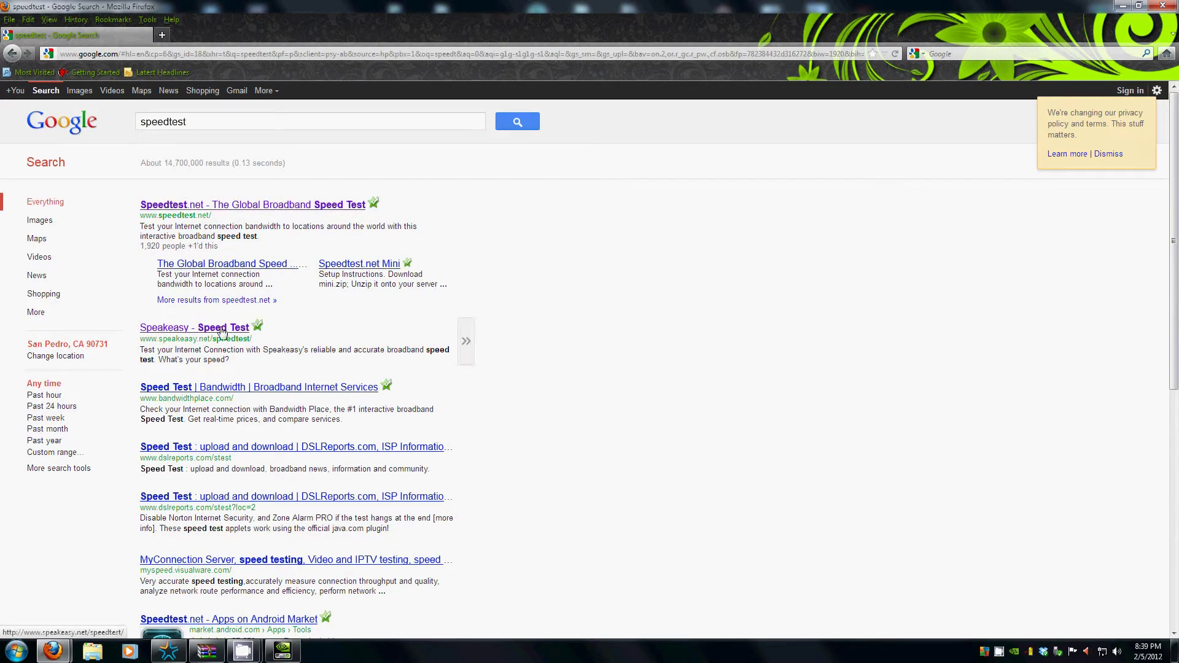
mouse_move(195, 322)
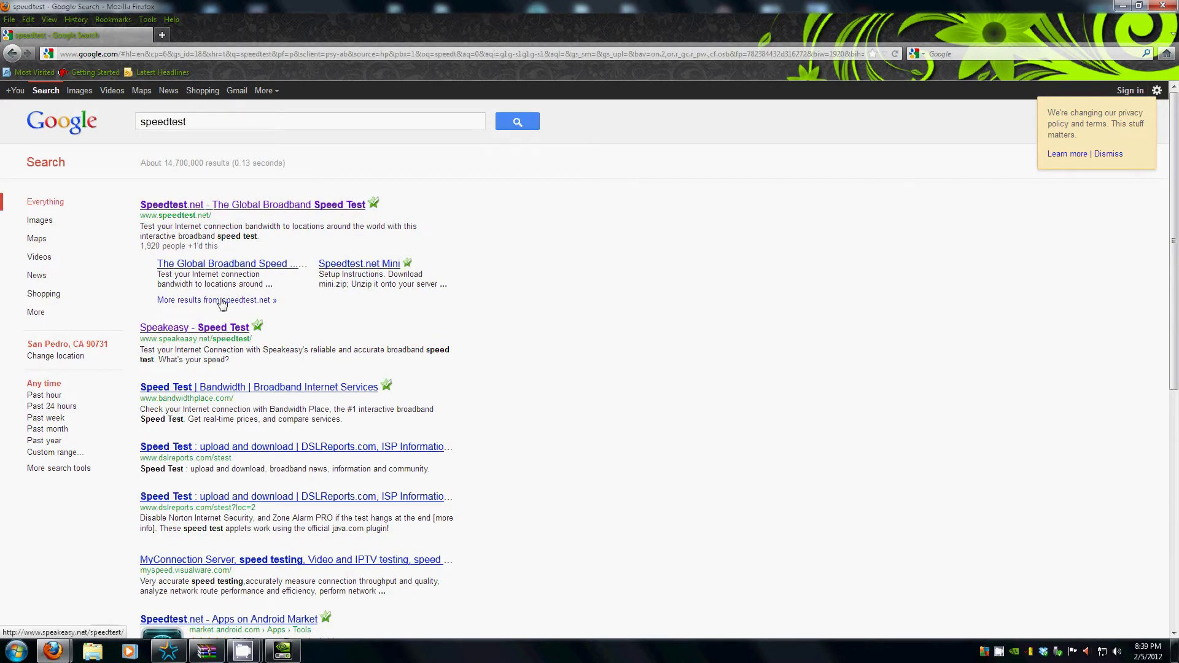
Run the Speakeasy speed test, getting 32.63 Mbps download and 7.67 Mbps upload.
click(177, 330)
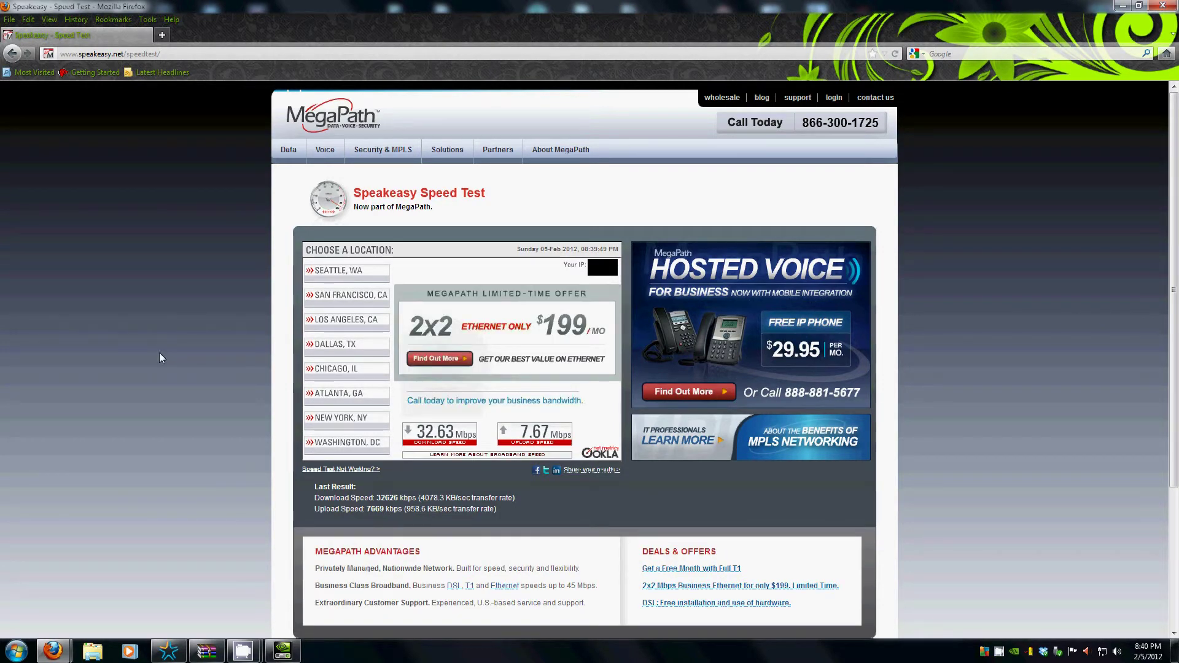
click(16, 651)
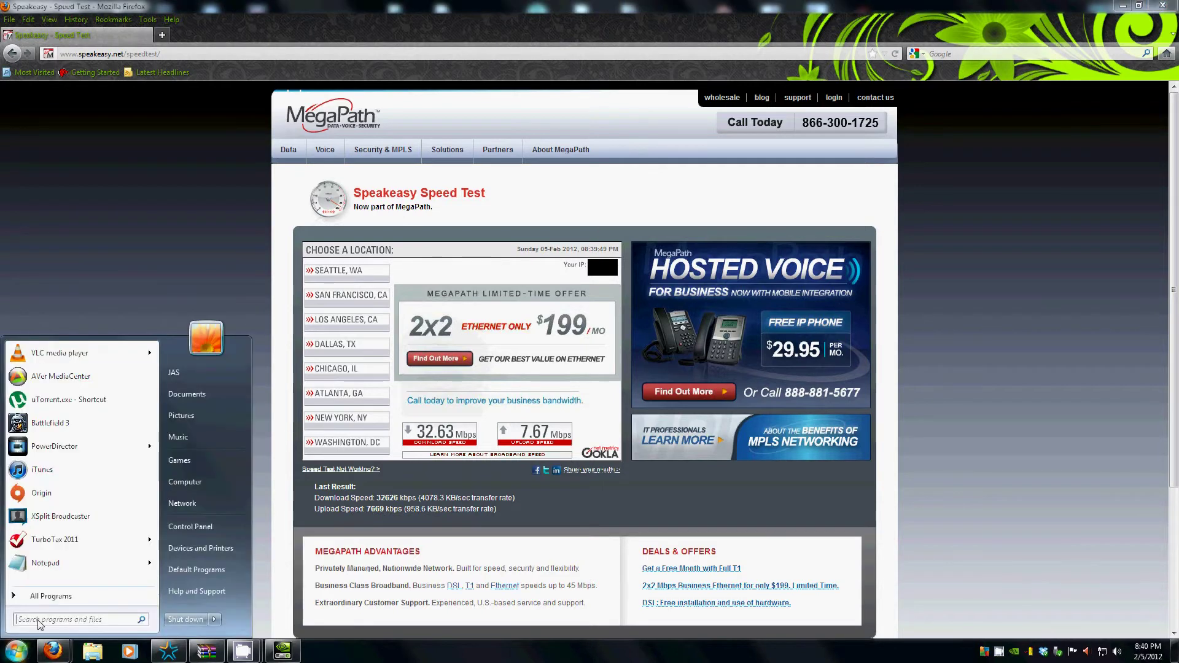
Launch XSplit Broadcaster from the Start menu, opening on Scene 3.
click(58, 518)
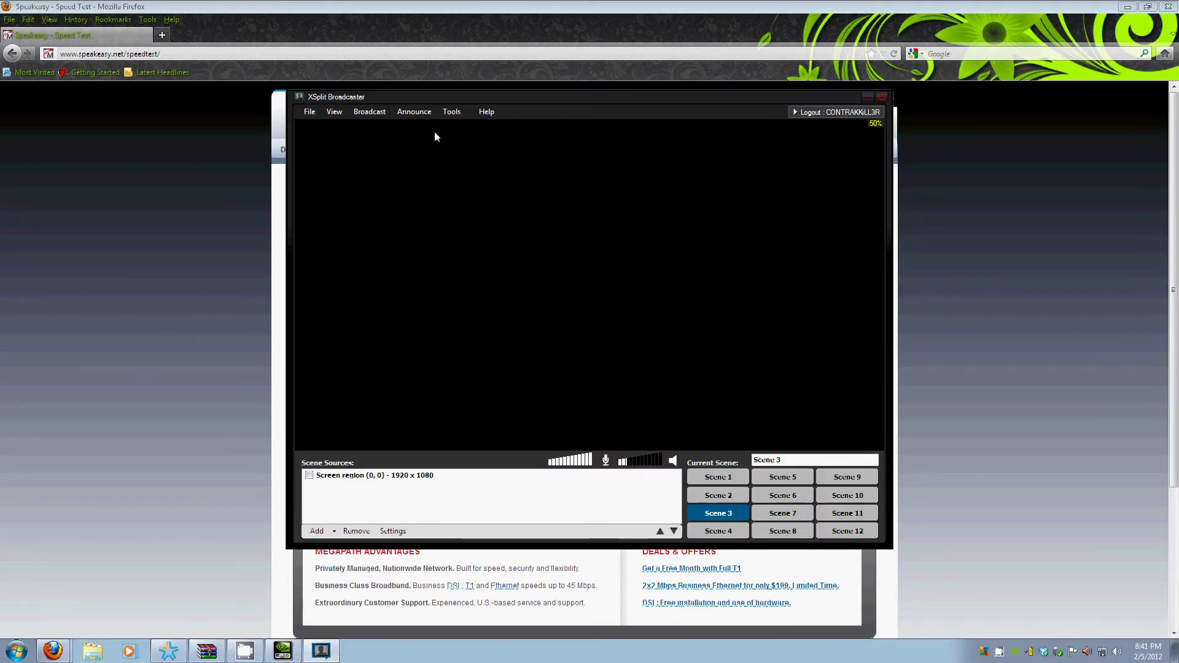
click(451, 111)
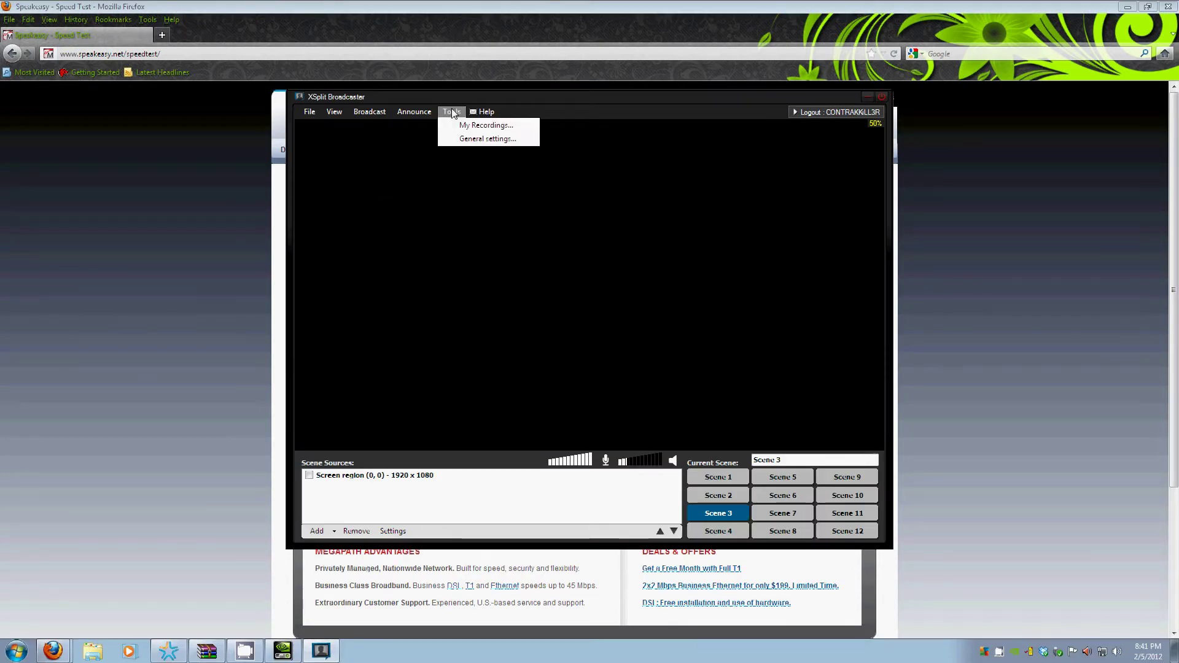
Set the Justin/TwitchTV channel resolution to 1280 x 720 and save the general settings.
click(468, 140)
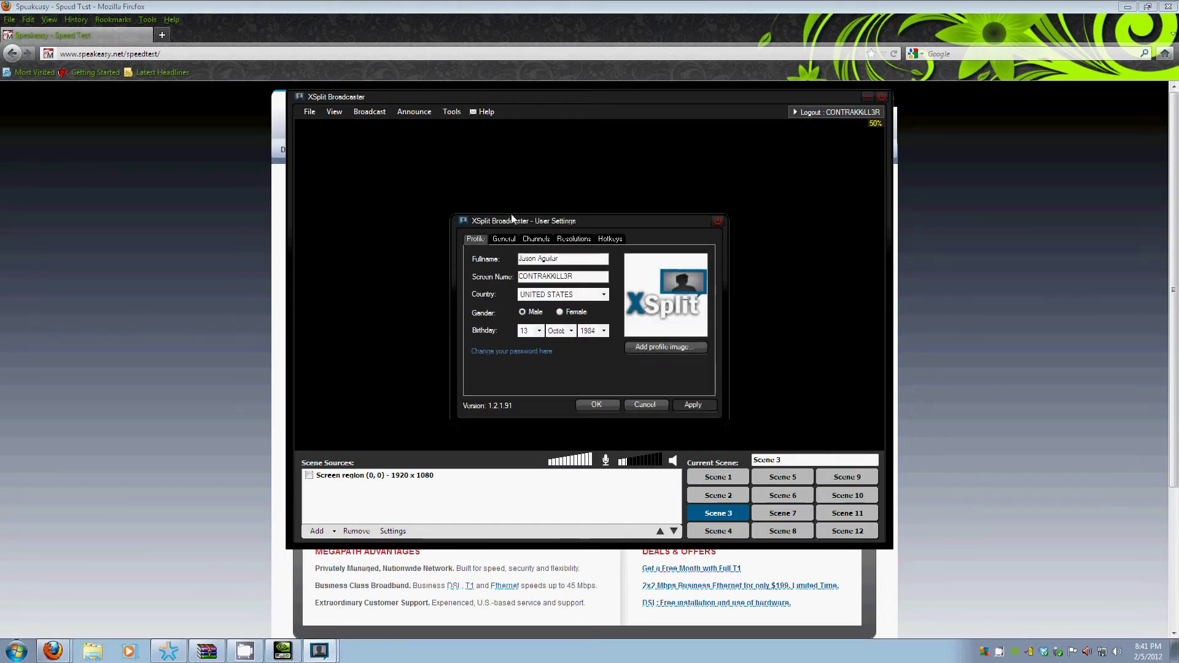
click(538, 240)
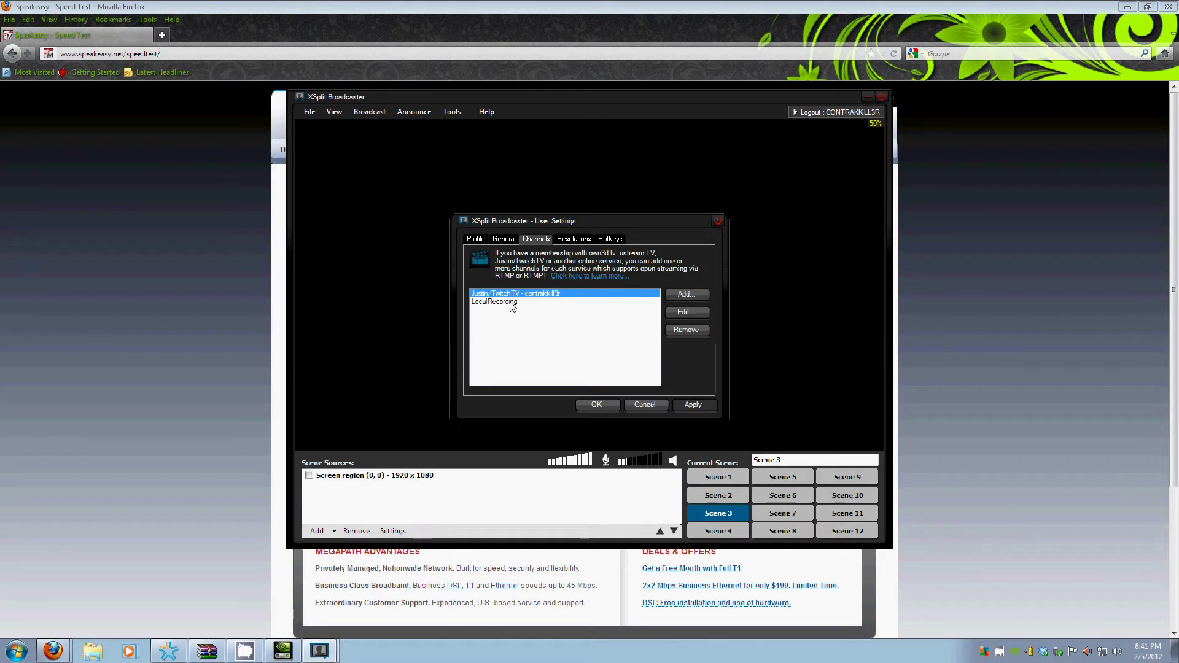
click(670, 312)
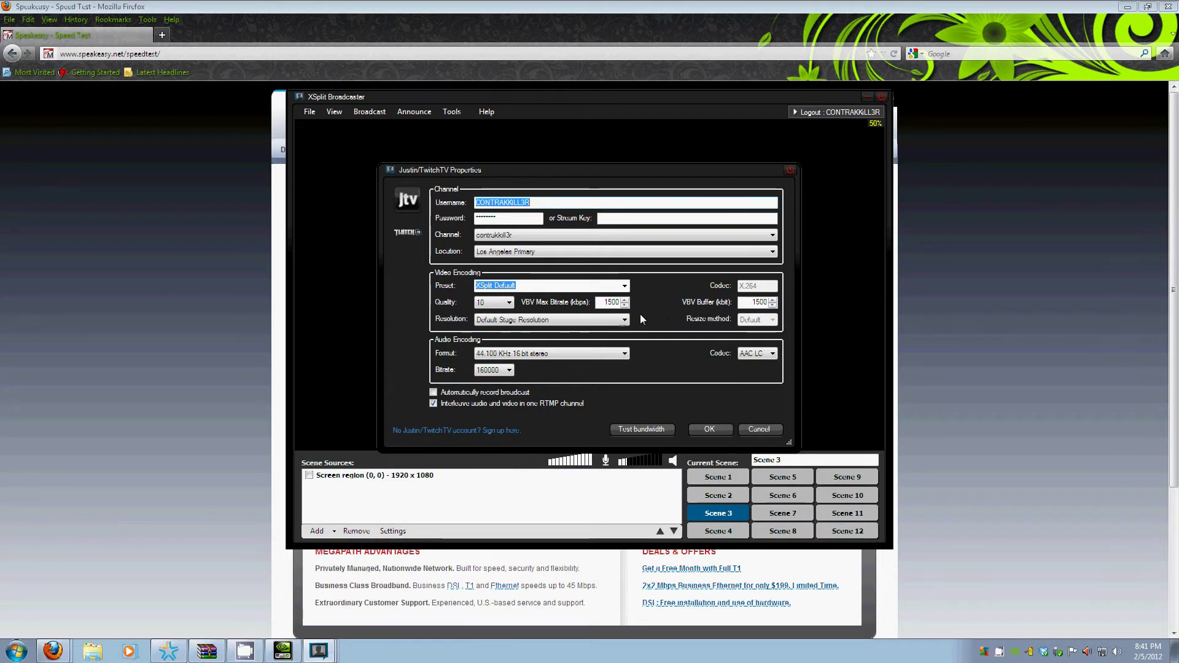
click(622, 320)
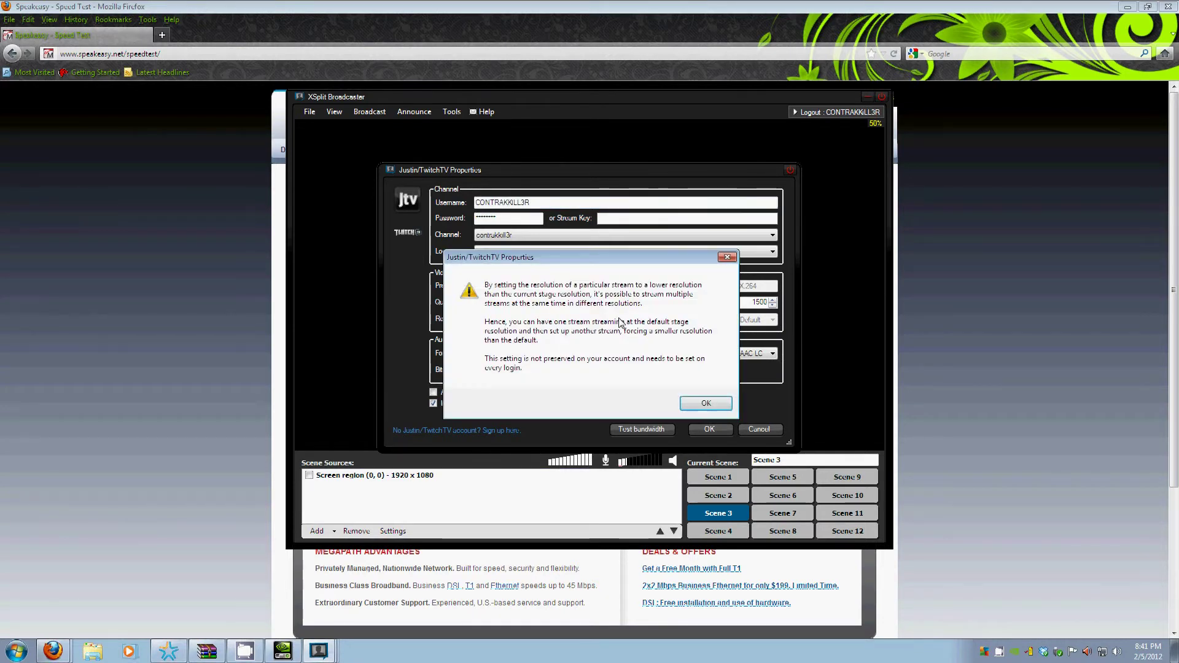
click(693, 407)
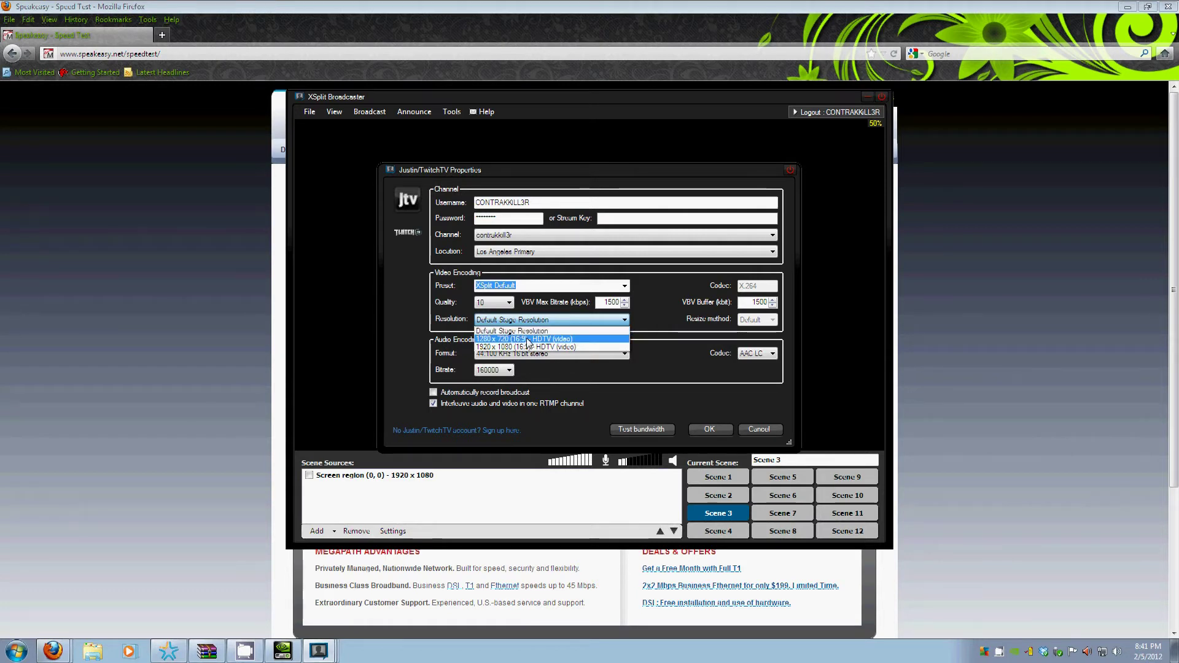
click(557, 339)
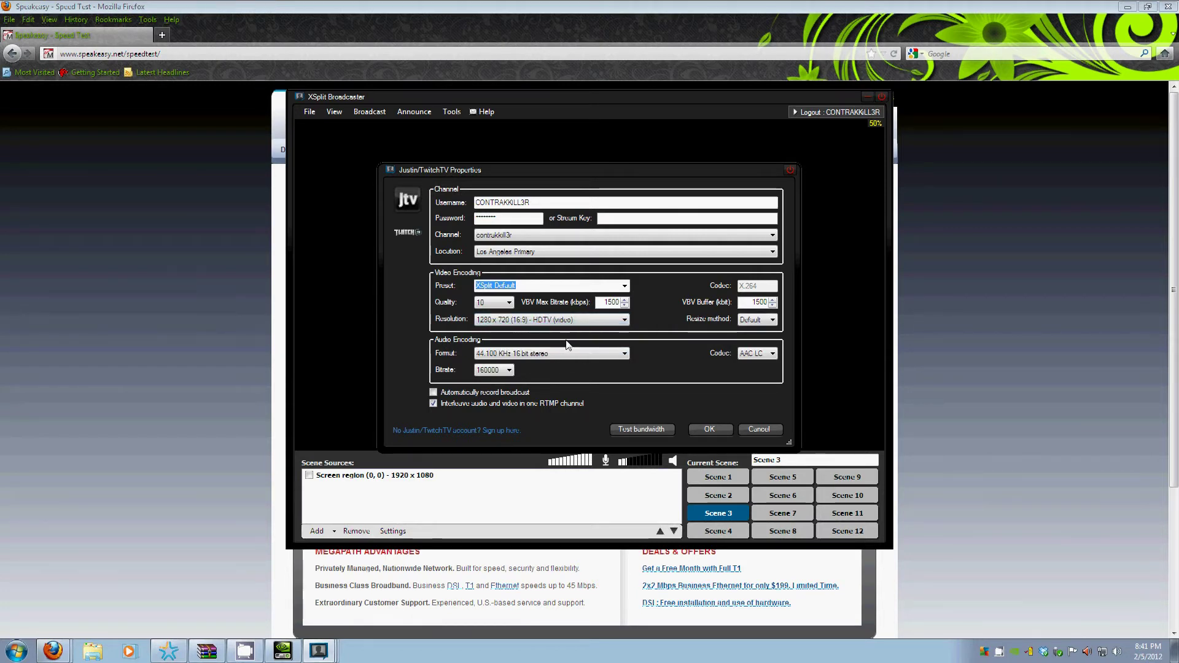
click(509, 303)
click(709, 431)
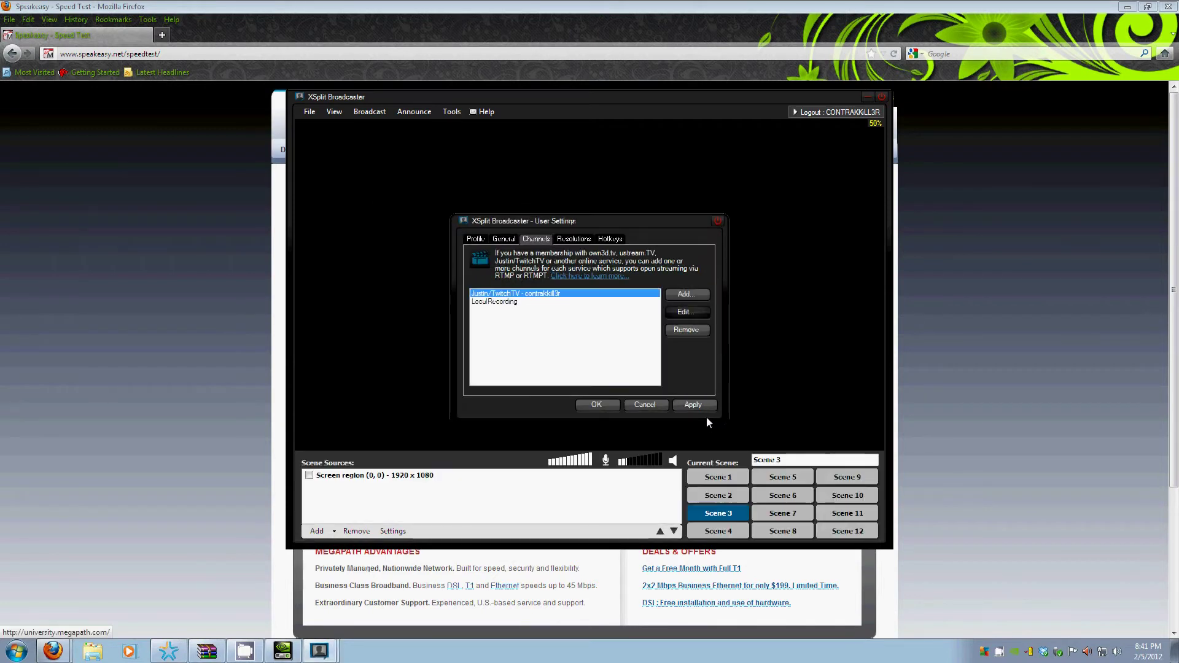
click(691, 406)
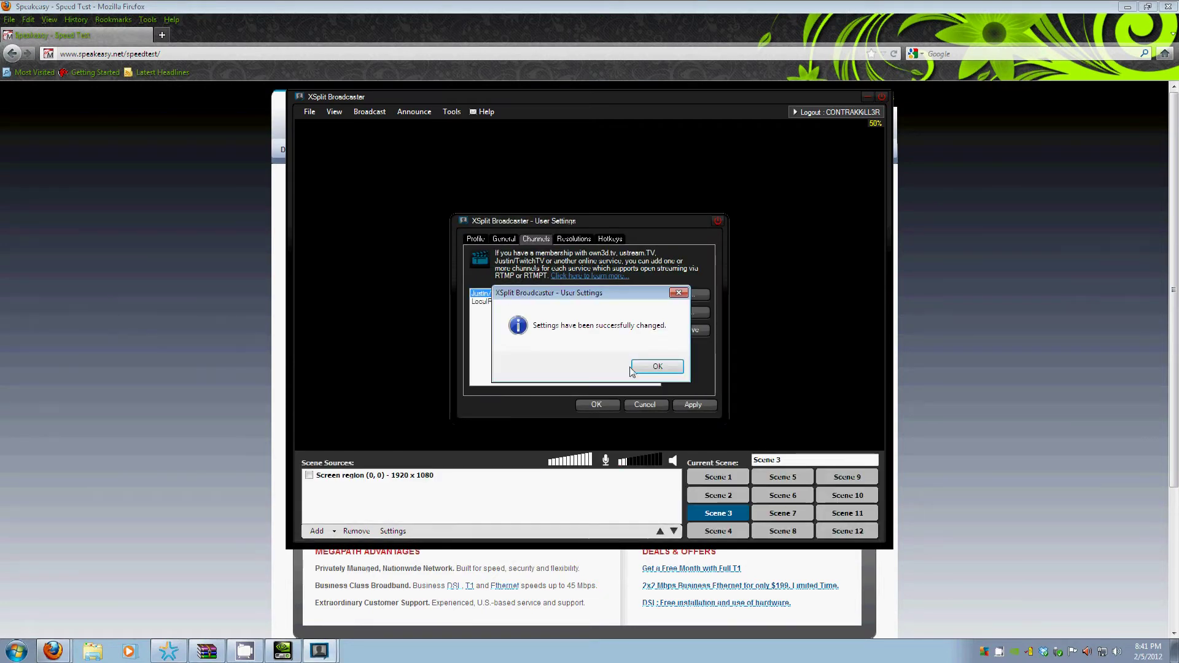
click(634, 370)
click(607, 407)
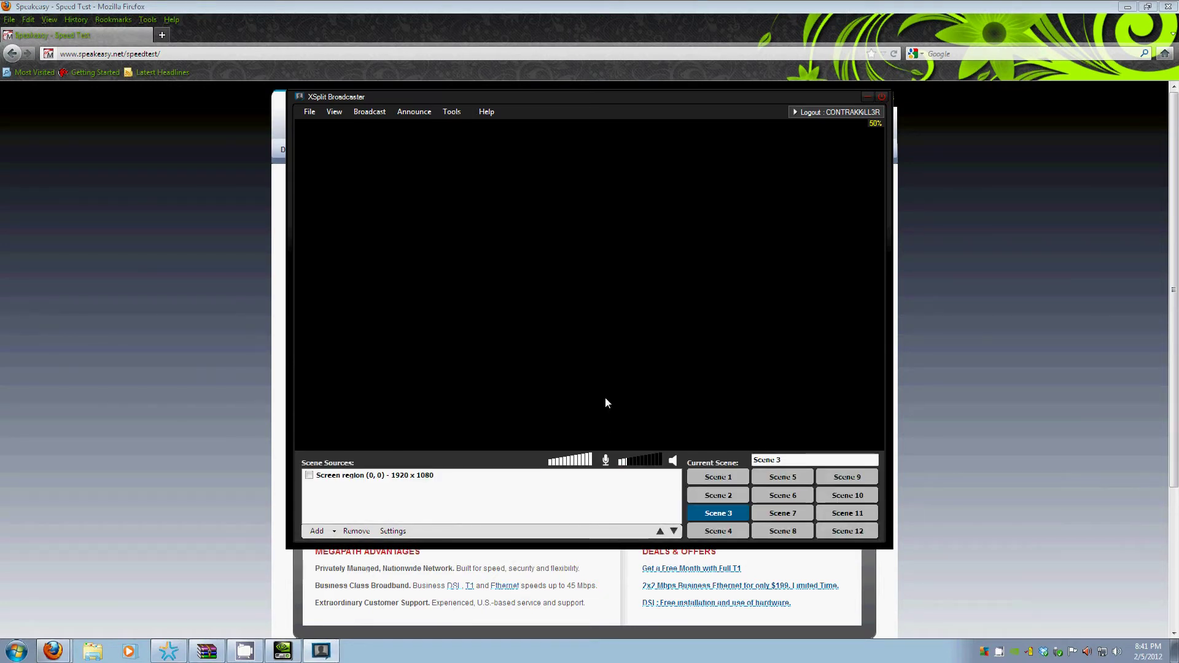
Set the stage to 1280 x 720 at 30 fps with a 40% viewport.
click(339, 113)
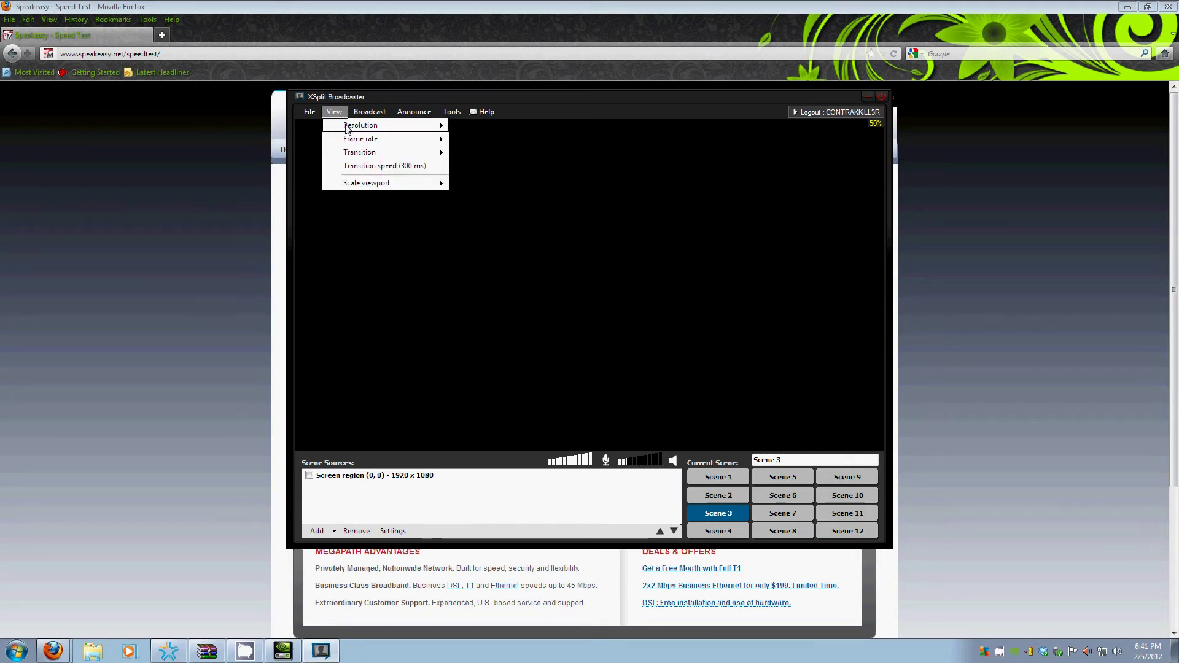
mouse_move(360, 126)
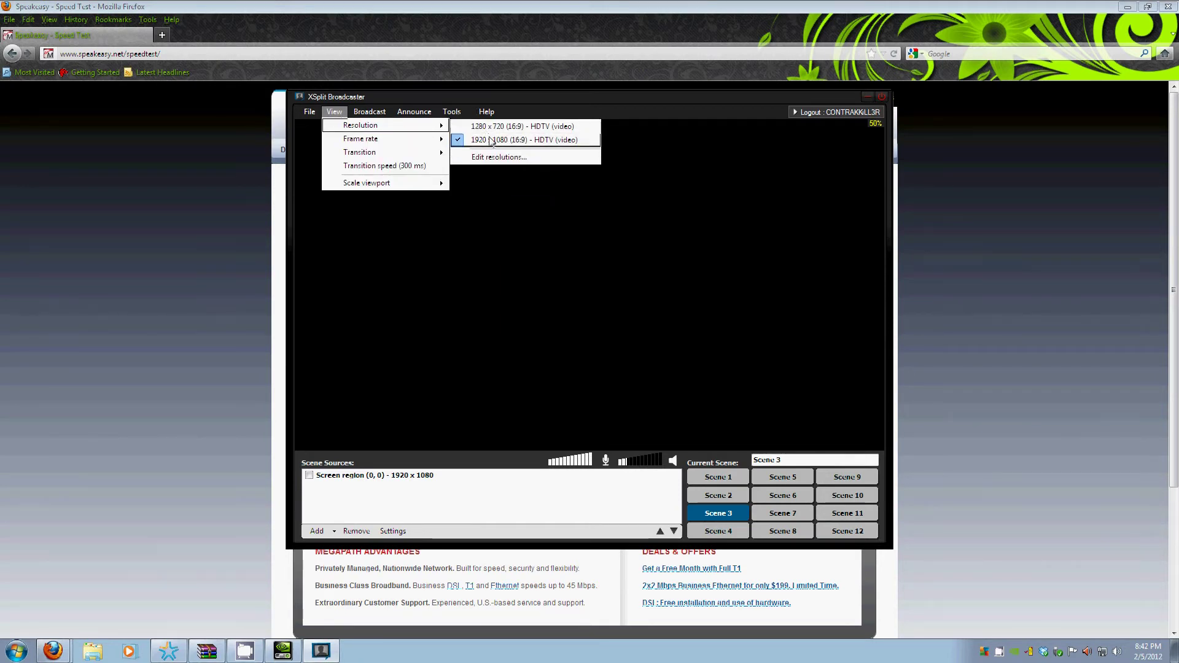
click(491, 126)
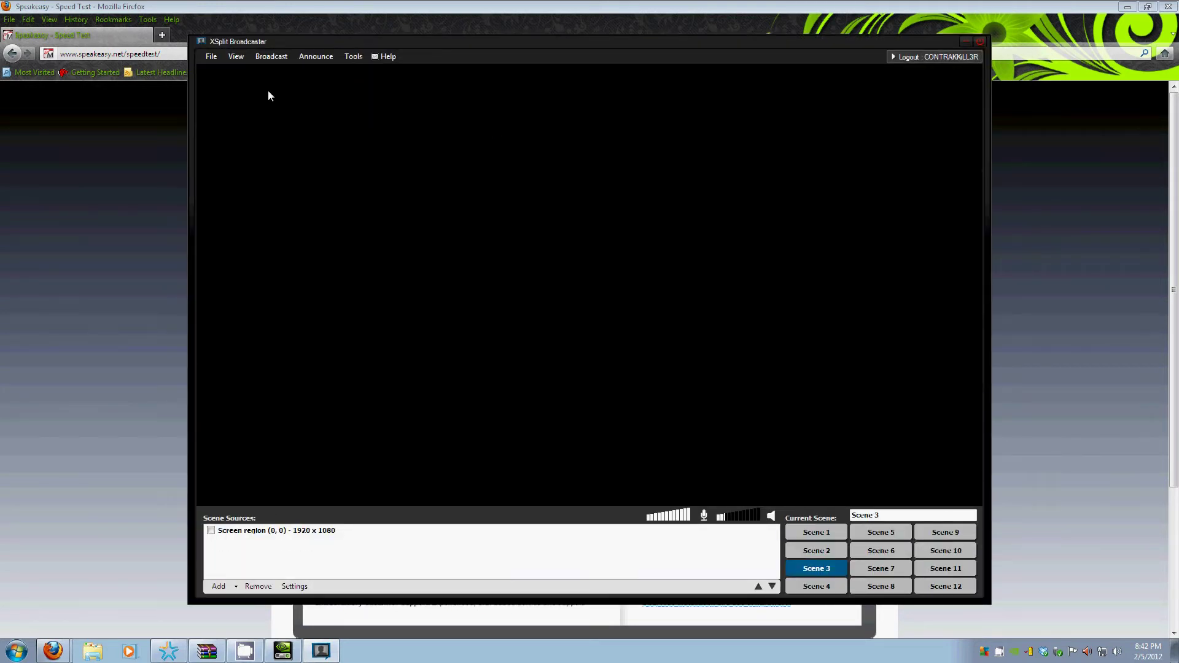
click(235, 58)
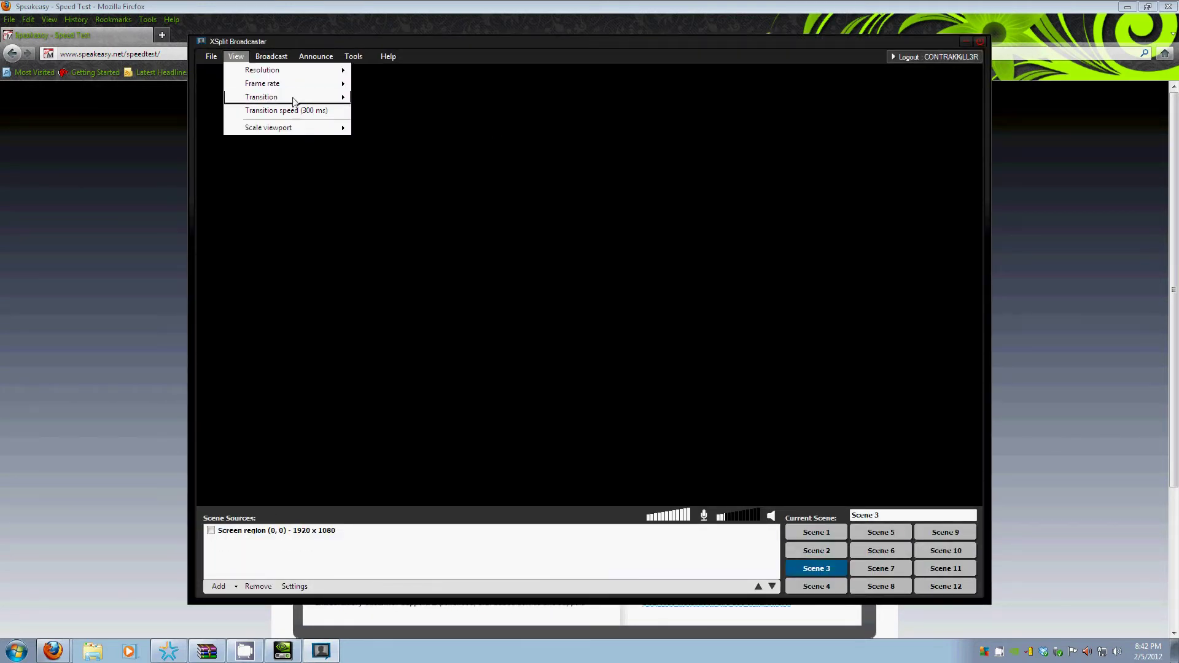
mouse_move(263, 83)
click(391, 129)
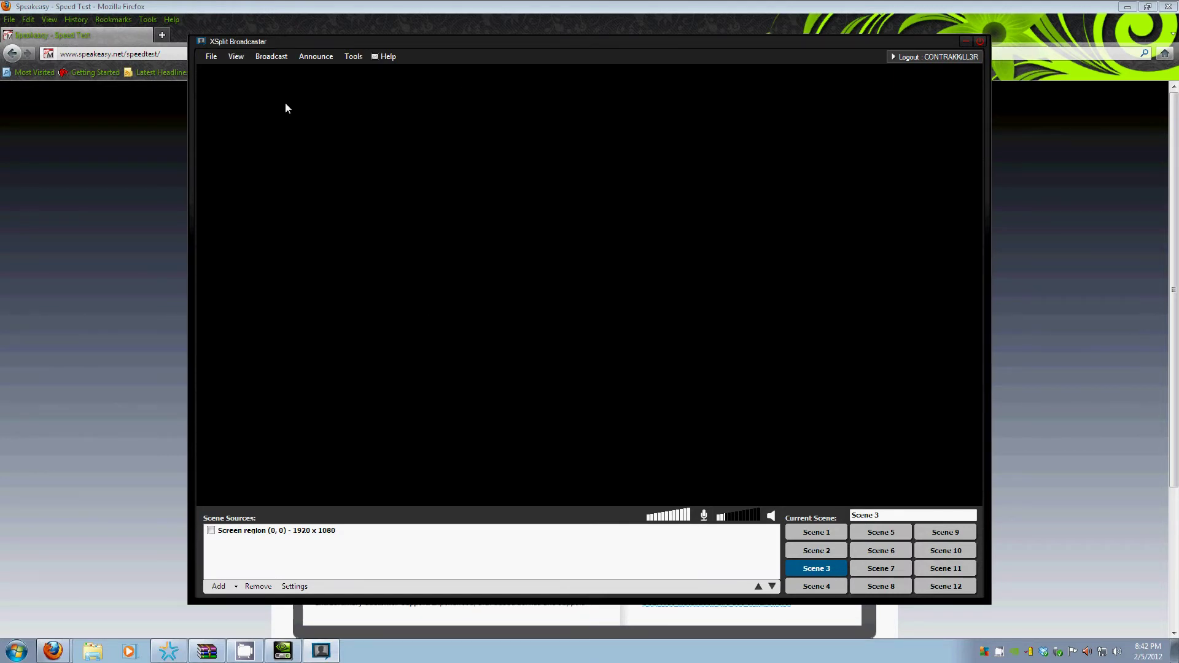
click(238, 62)
mouse_move(269, 128)
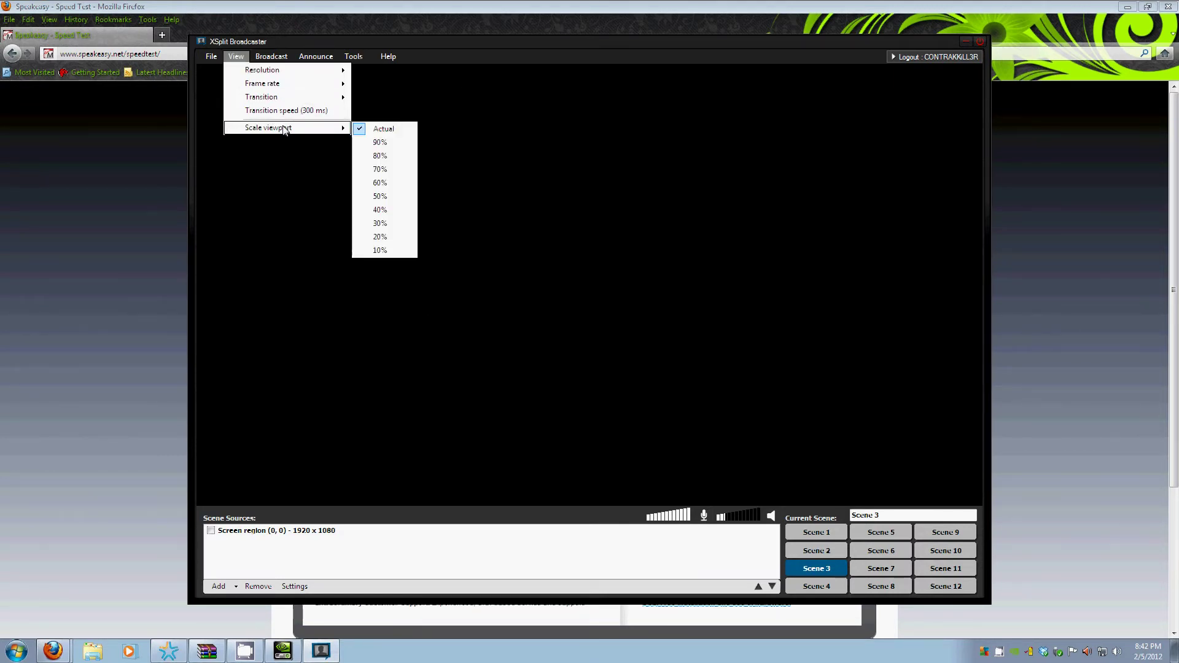
click(383, 211)
Move the broadcaster window lower right, switch to Scene 2, and turn off Video Camera.
drag(555, 174, 837, 315)
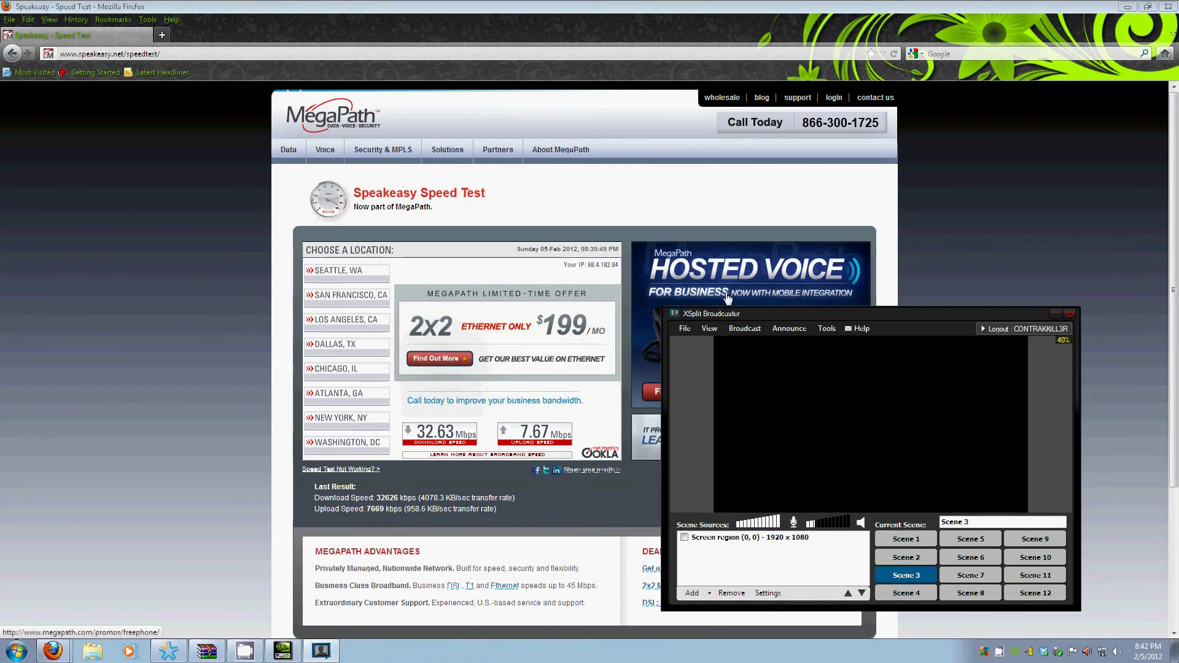
click(912, 557)
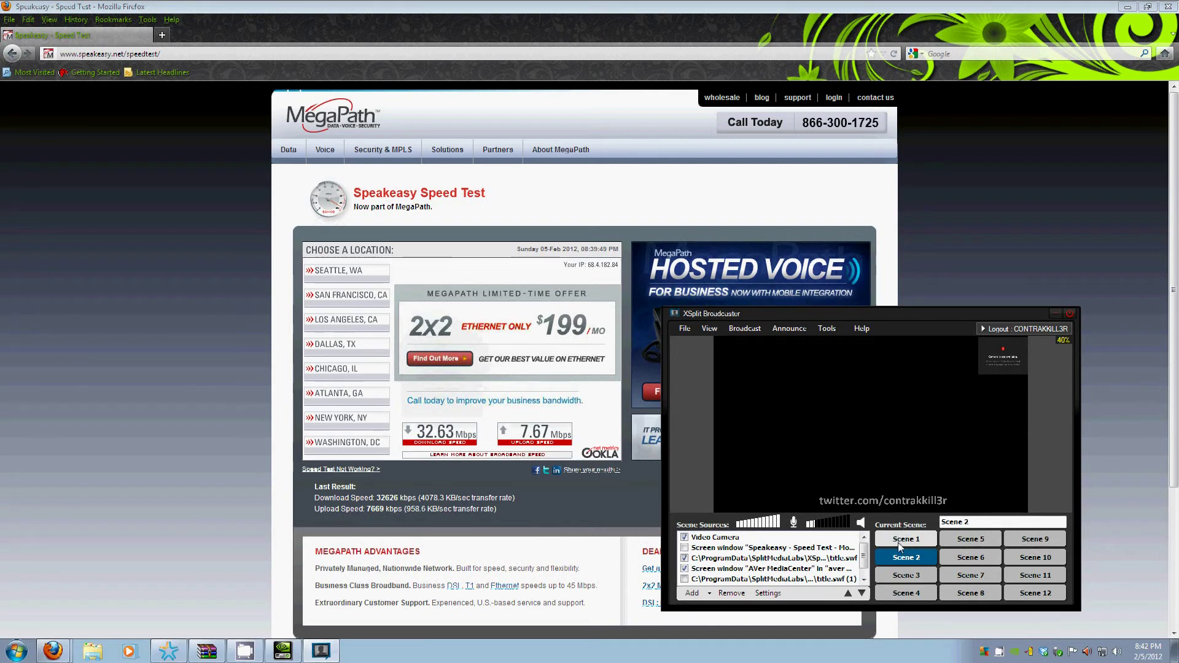
click(685, 537)
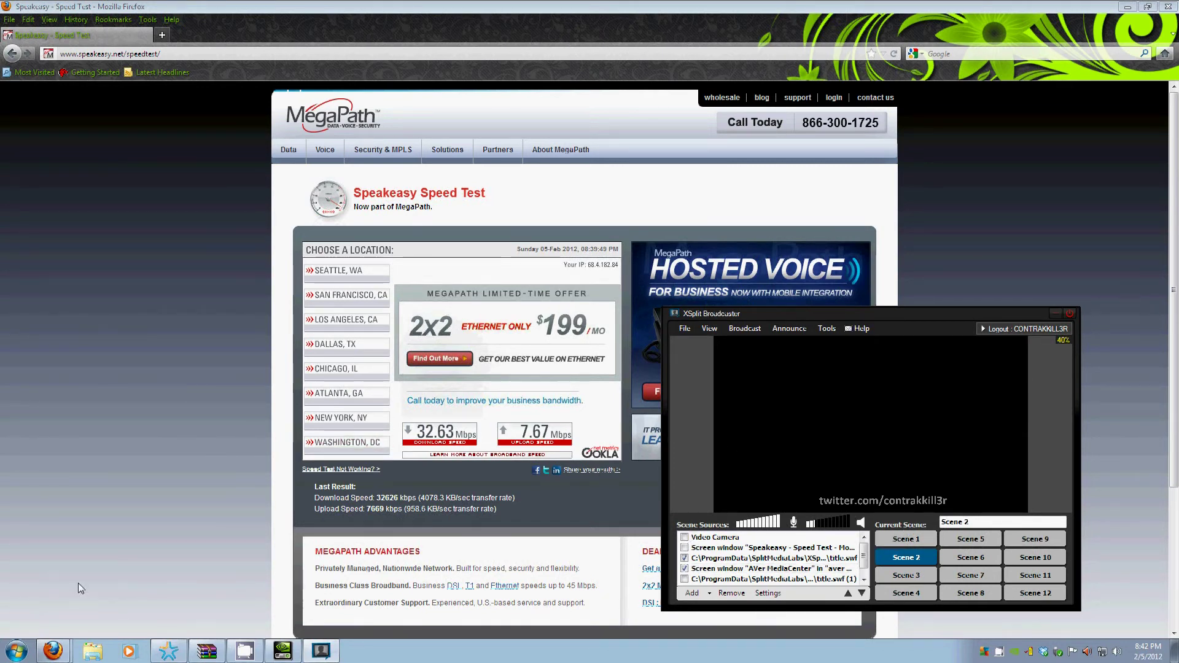
click(17, 652)
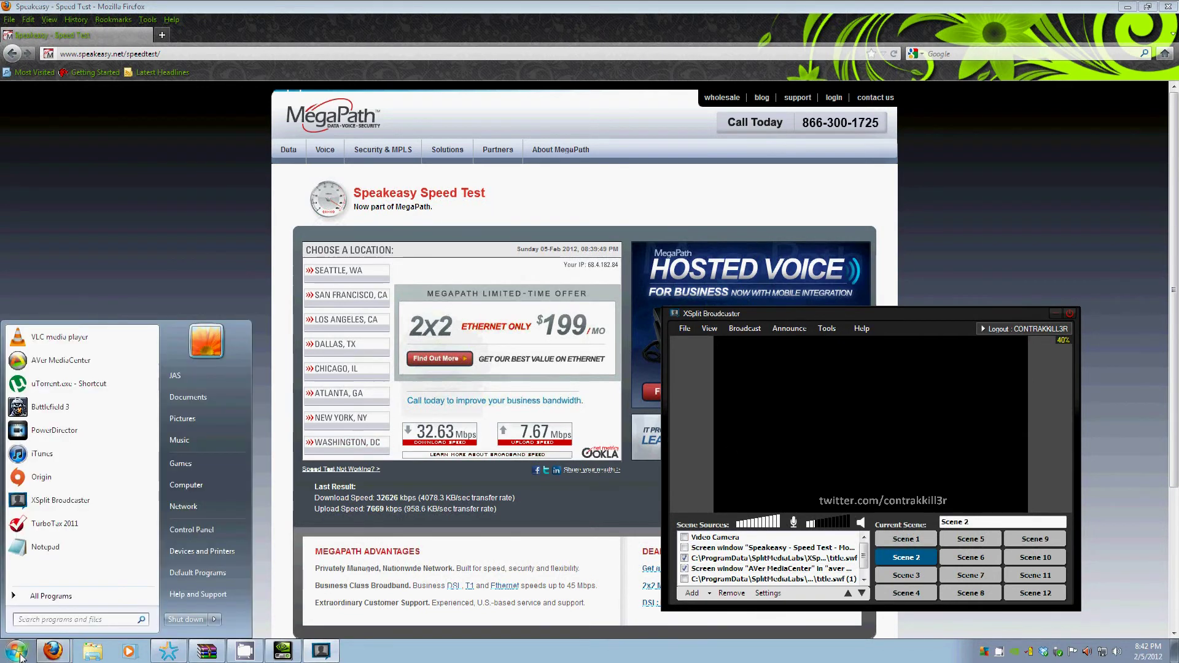
Launch AVer MediaCenter, open its TV screen, and restore it to a window moved left.
click(64, 360)
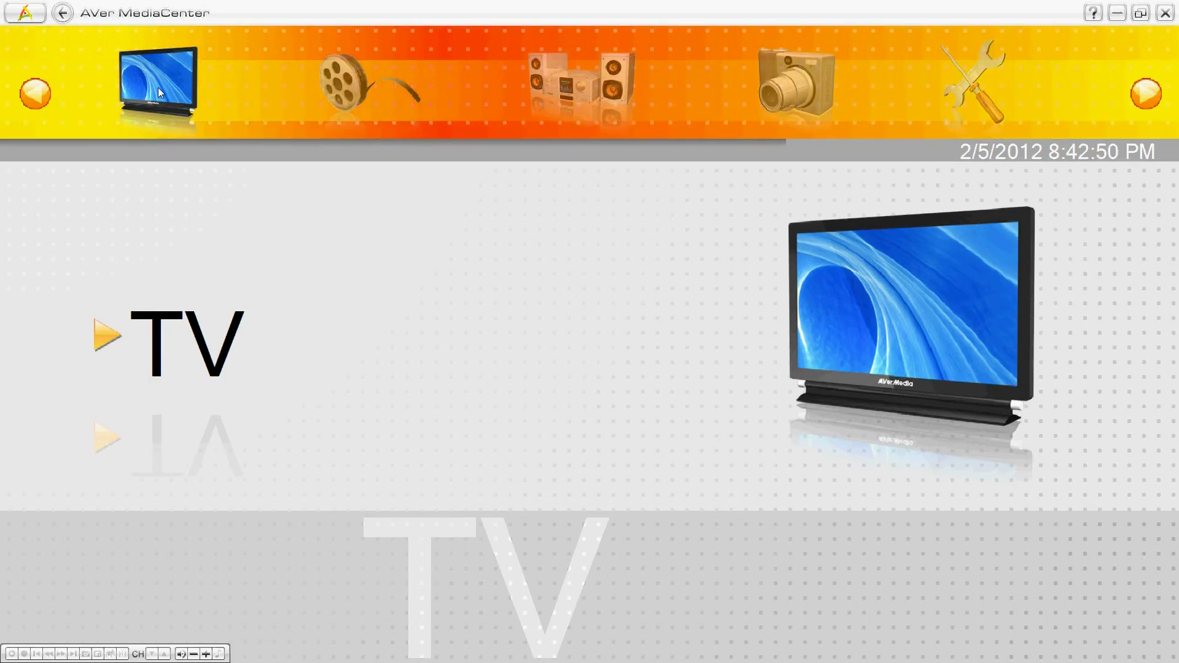
click(195, 343)
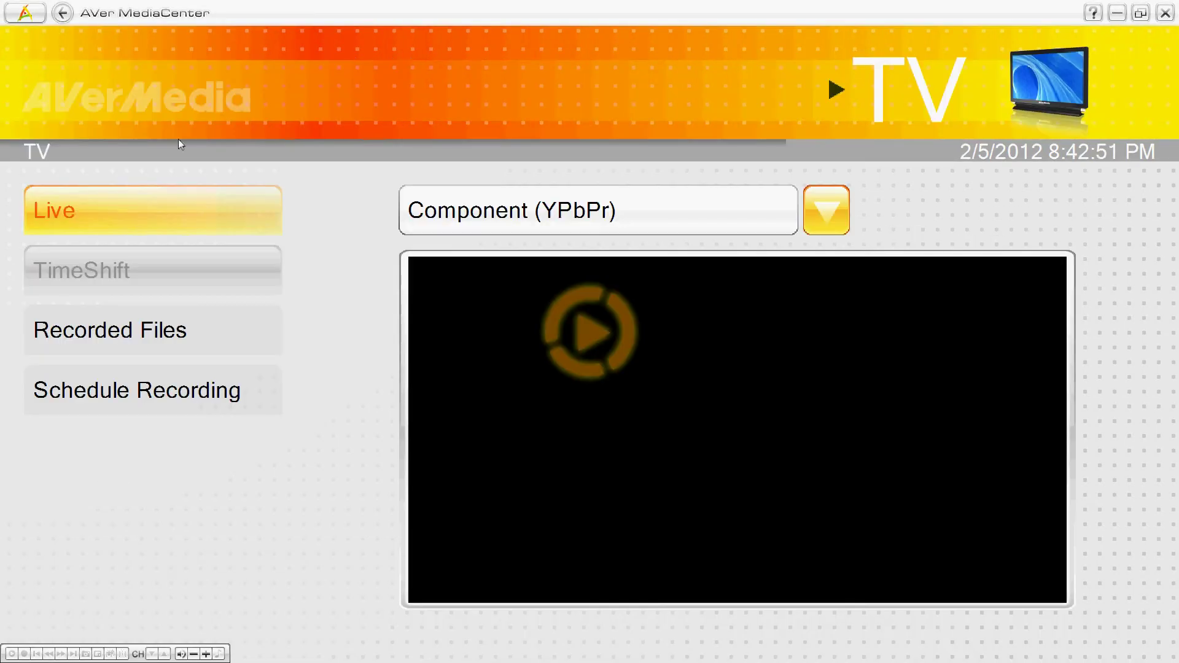
click(1141, 14)
drag(707, 152, 485, 183)
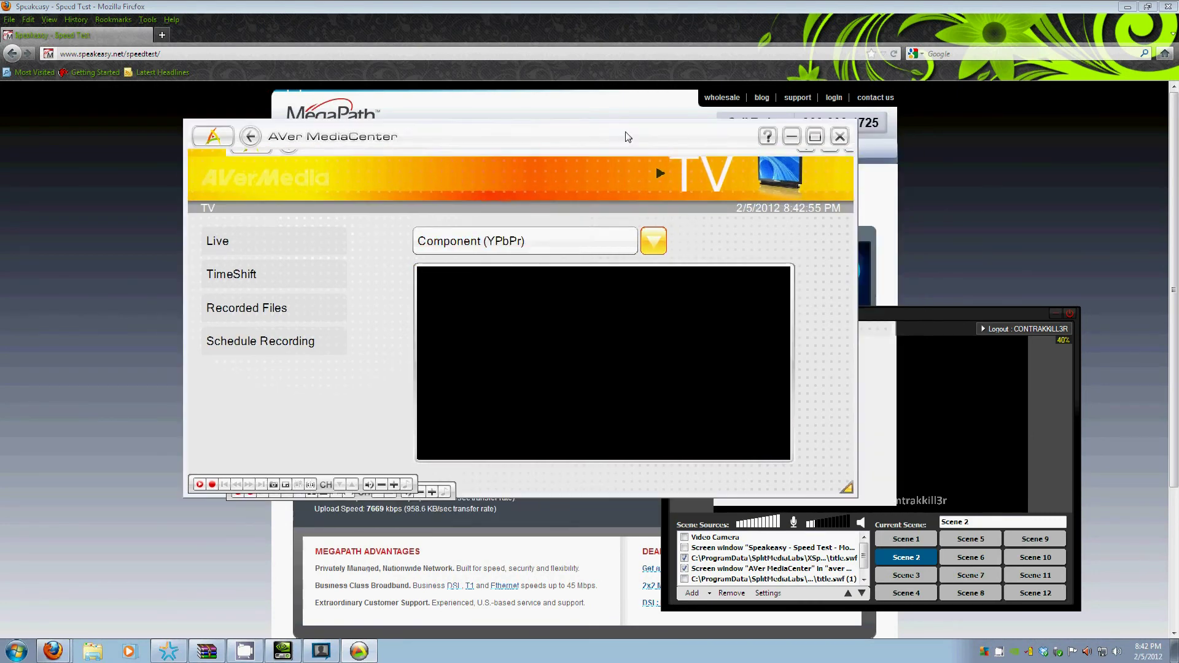